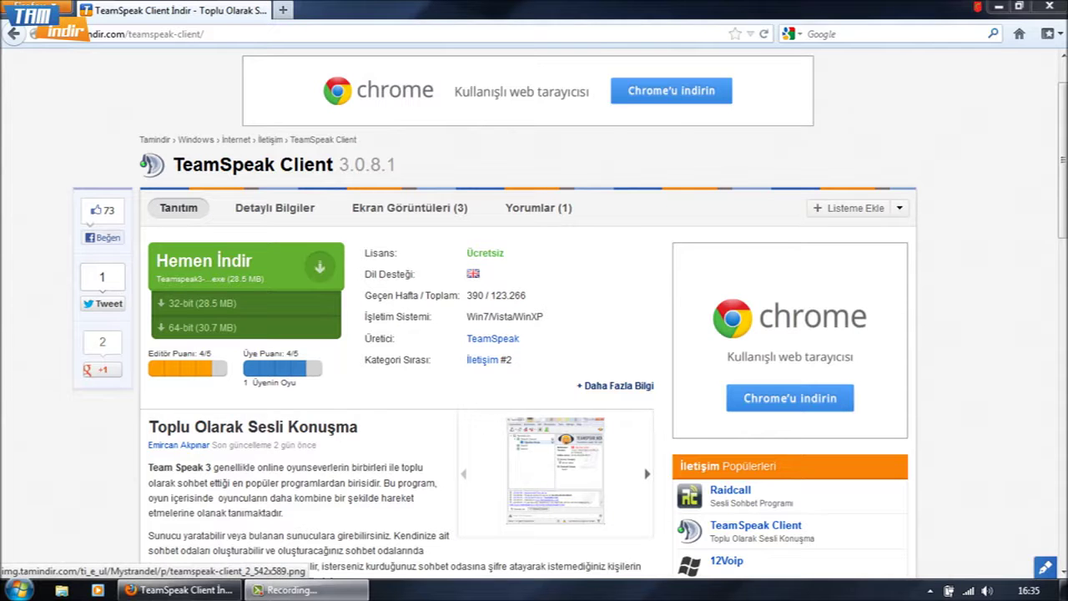
# Enlarge the TeamSpeak 3 client screenshot on the TeamSpeak Client download page
pyautogui.click(555, 470)
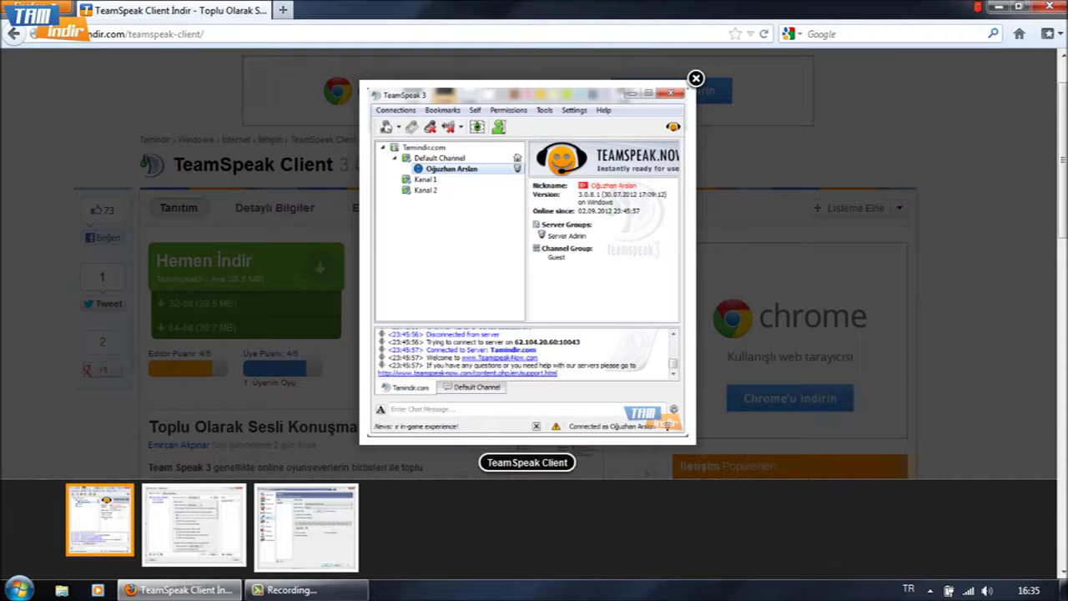
# Step through the second and third TeamSpeak screenshots, then close the gallery
pyautogui.press('Right')
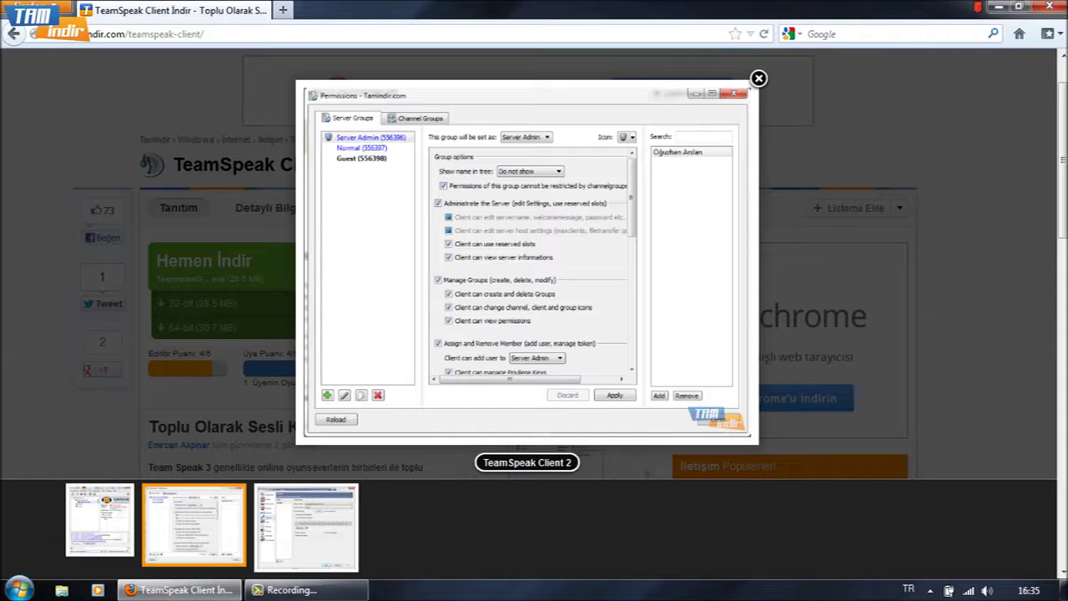
pyautogui.press('Right')
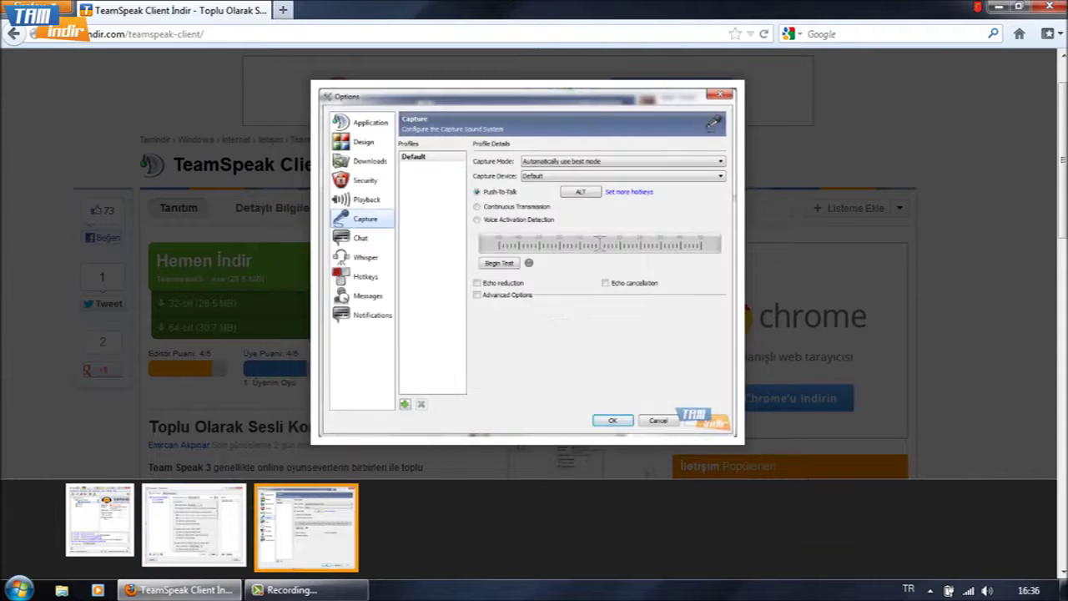
pyautogui.press('Escape')
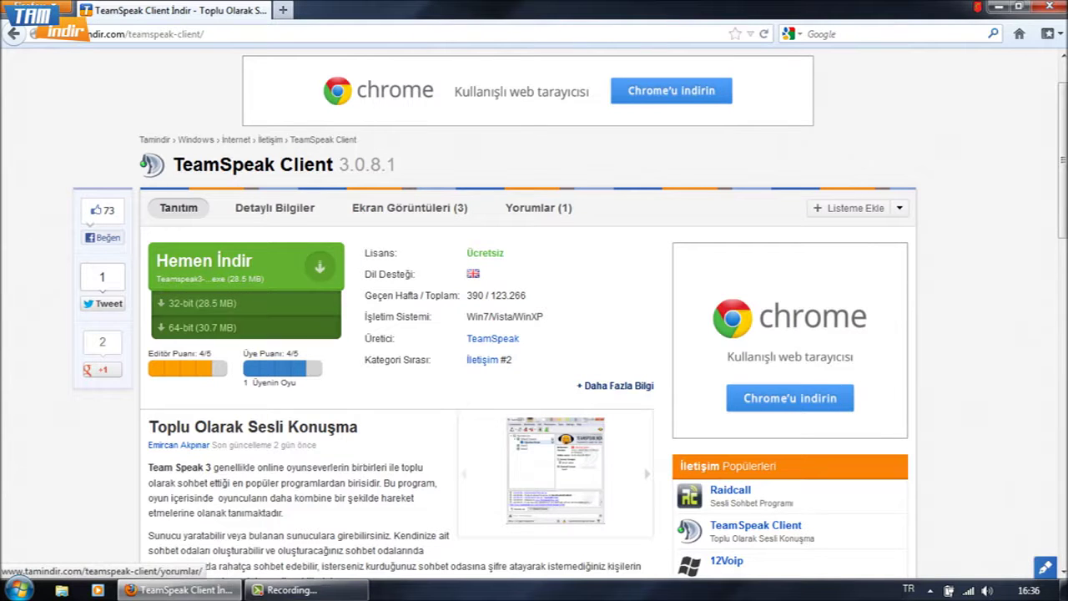
# Minimize Firefox and launch TeamSpeak 3 Client from its desktop icon
pyautogui.click(999, 7)
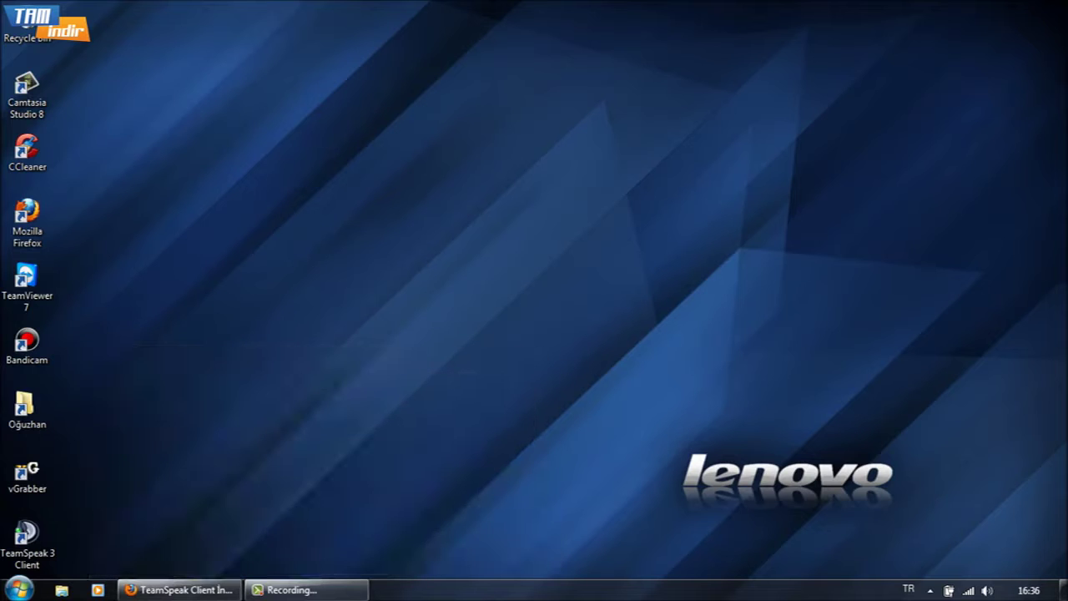
pyautogui.doubleClick(27, 541)
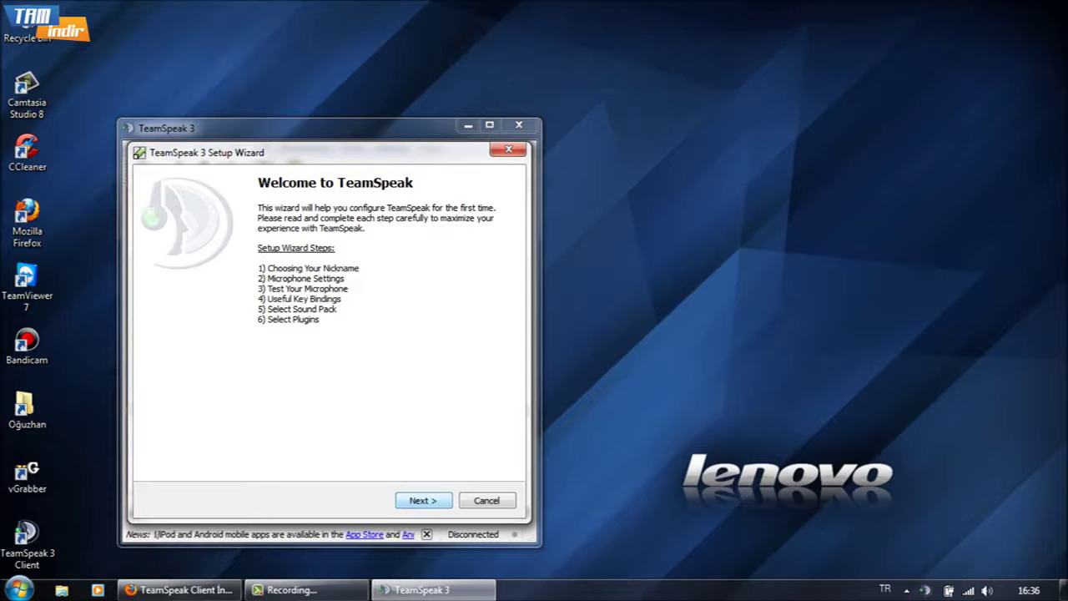
# Replace the default nickname TeamSpeakUser with tamindir in the setup wizard
pyautogui.press('Return')
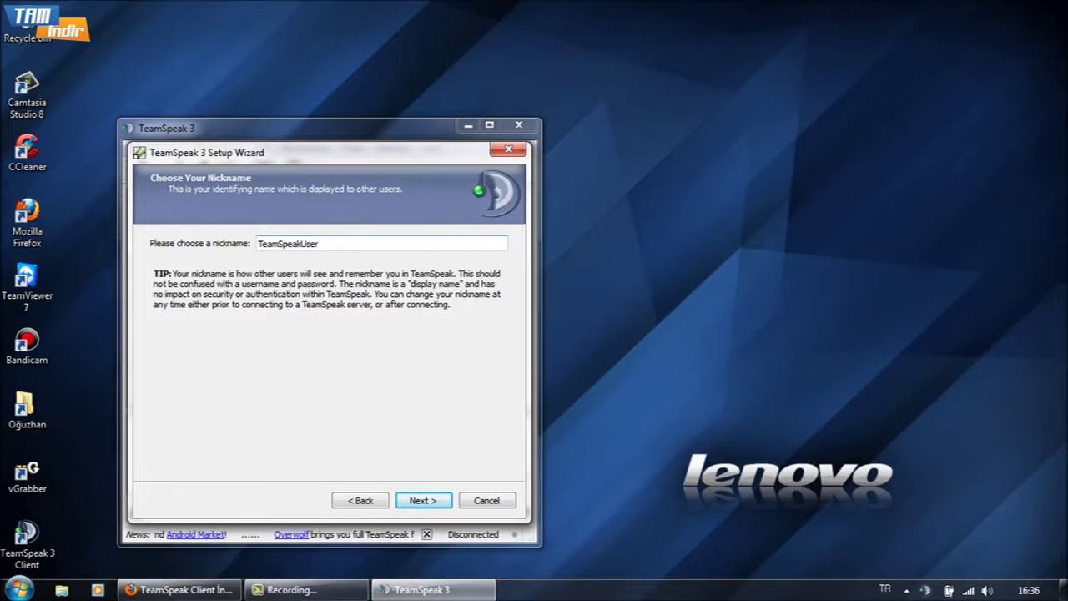
pyautogui.hotkey('ctrl', 'a')
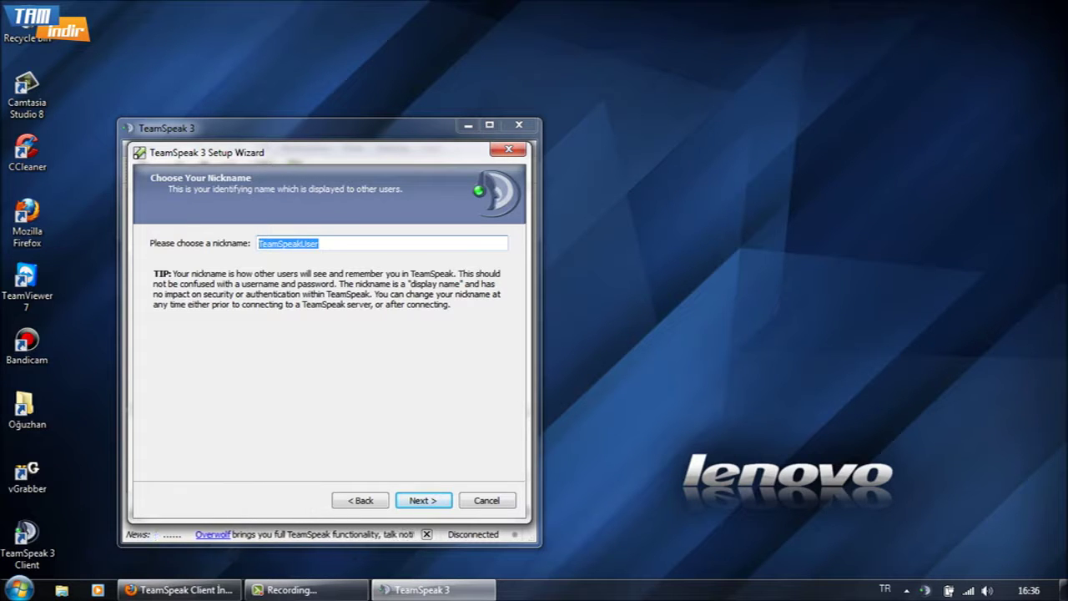
pyautogui.write('tamindir')
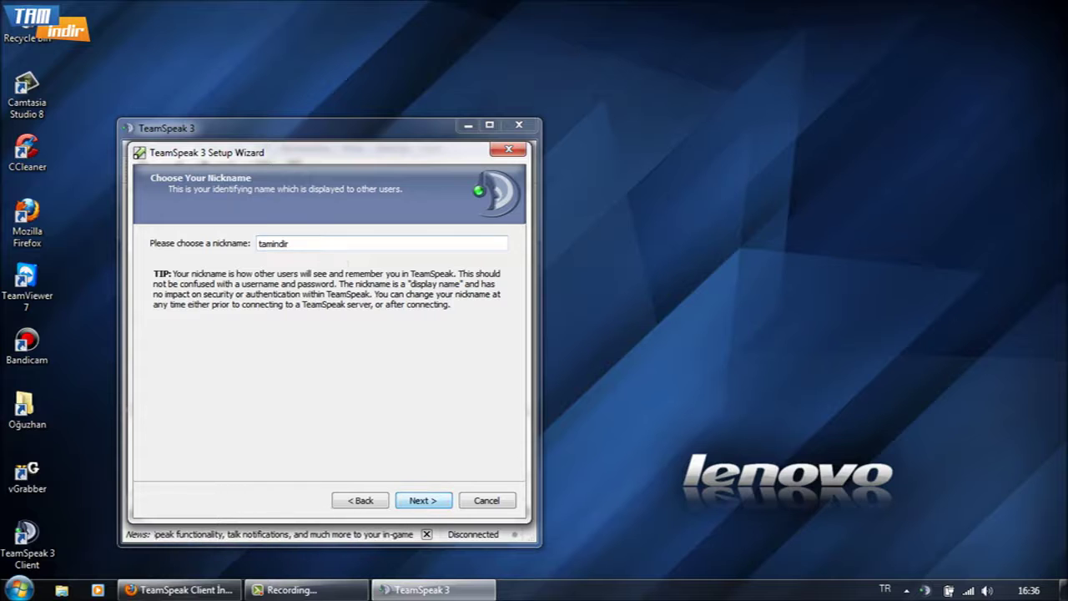
pyautogui.press('Return')
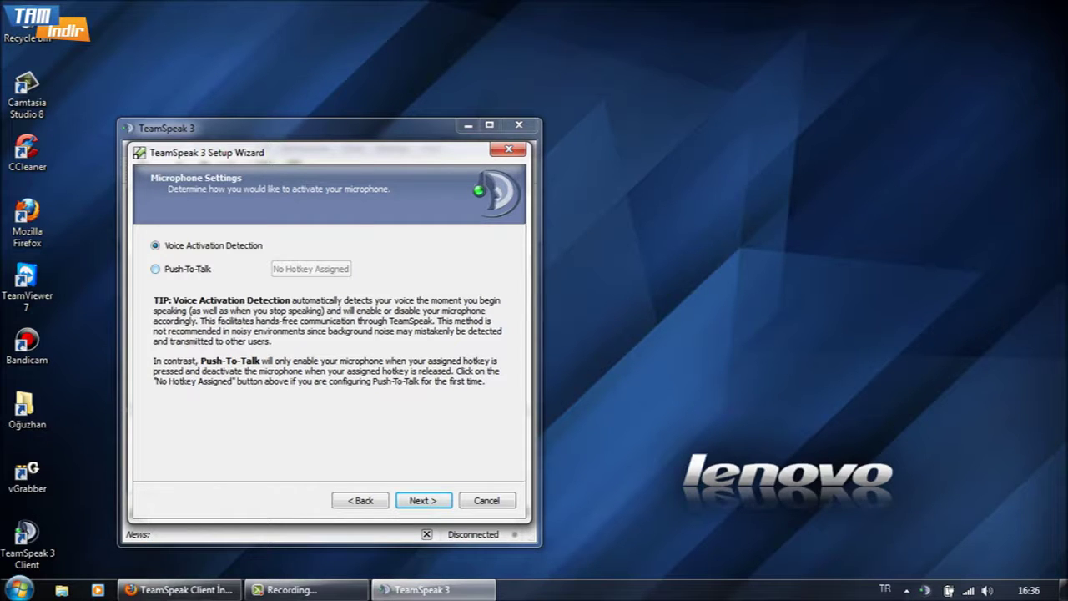
# Choose Push-To-Talk for the microphone with ALT as its hotkey
pyautogui.click(155, 269)
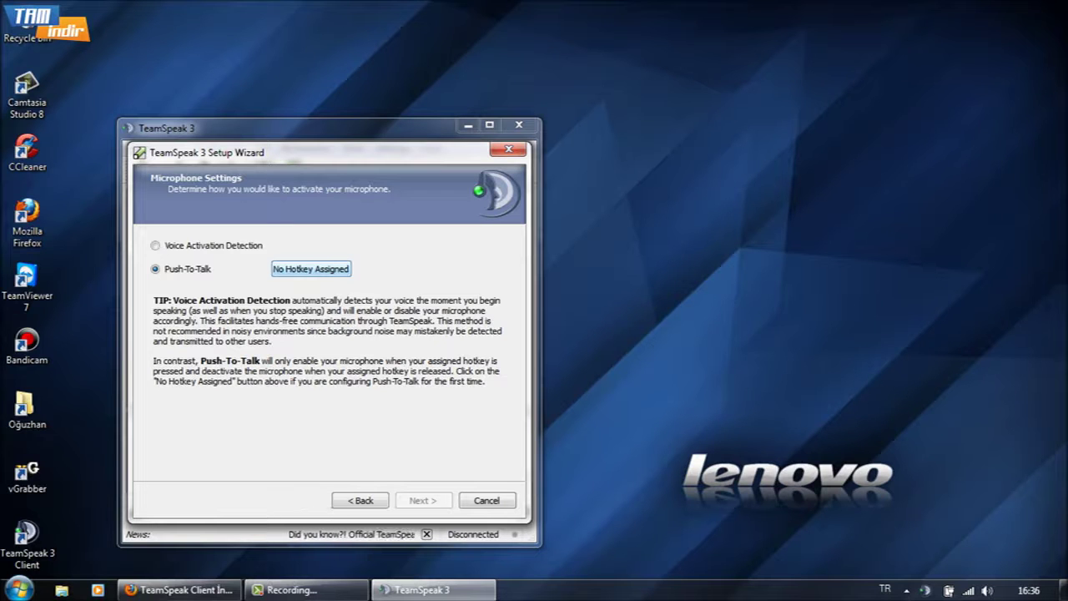
pyautogui.click(311, 269)
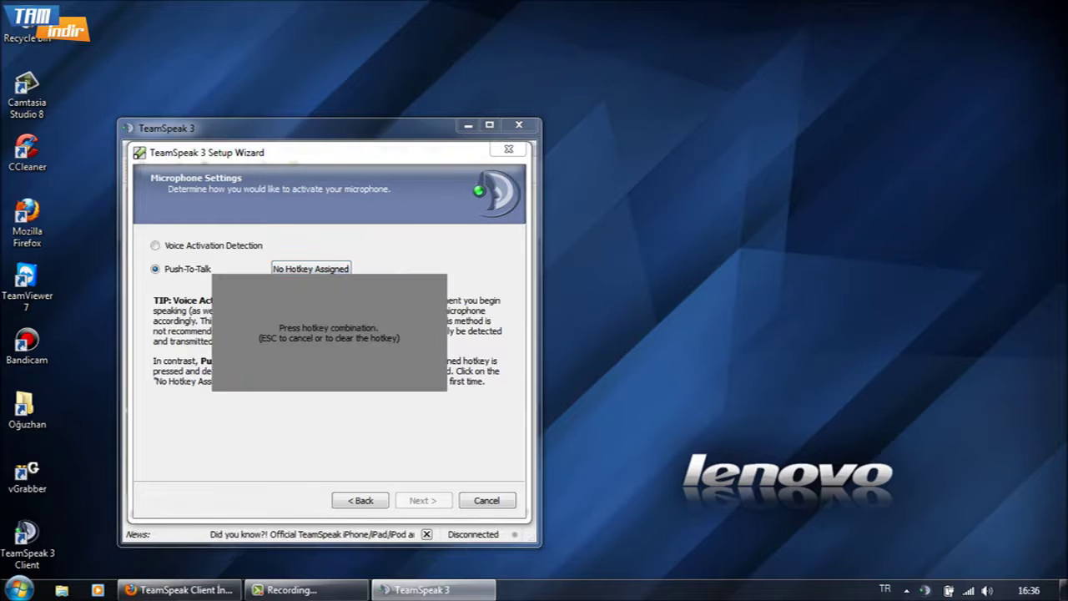
pyautogui.press('alt')
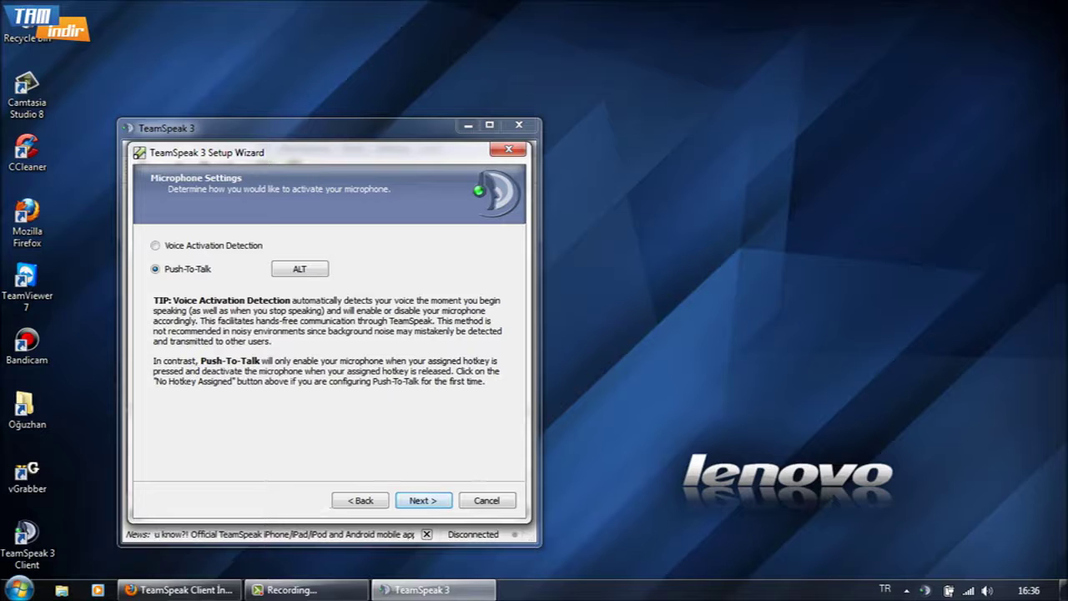
pyautogui.press('Return')
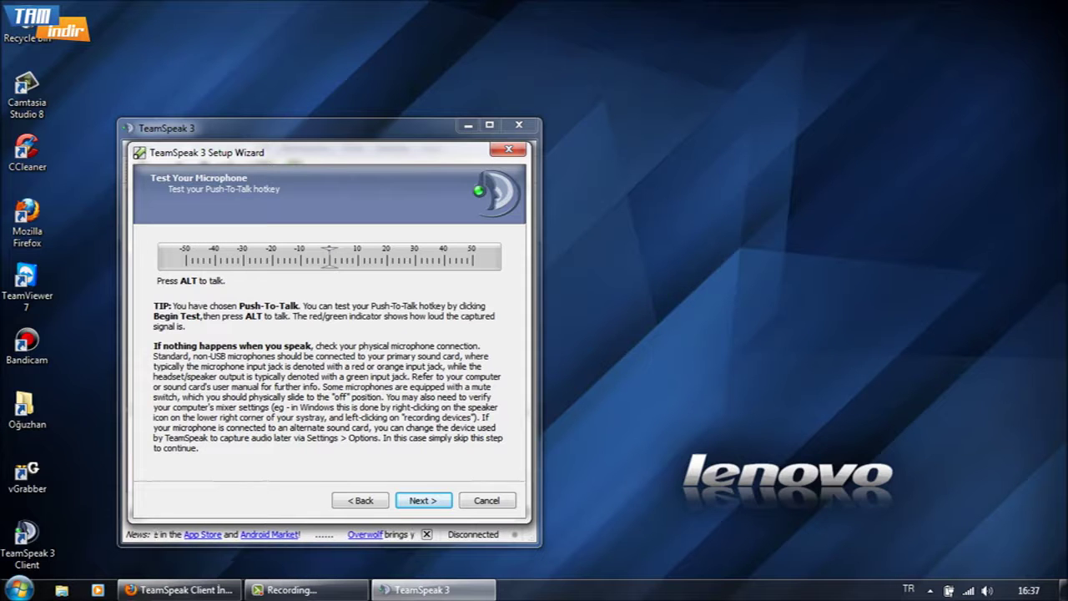
# Test the microphone with the ALT key, then skip past Key Bindings, Sound Pack and Plugins
pyautogui.press('alt')
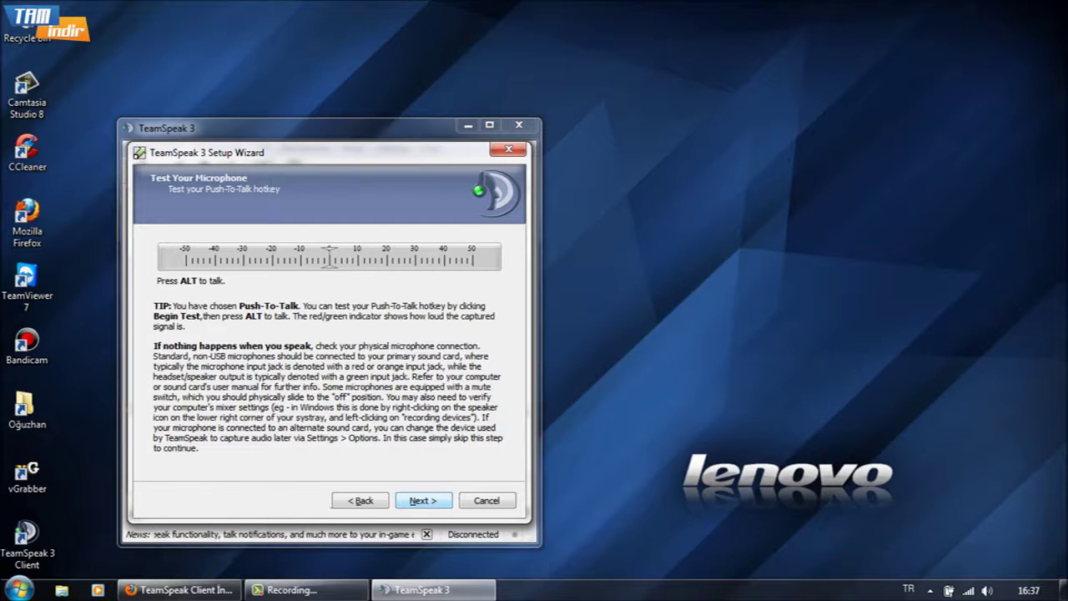
pyautogui.press('Return')
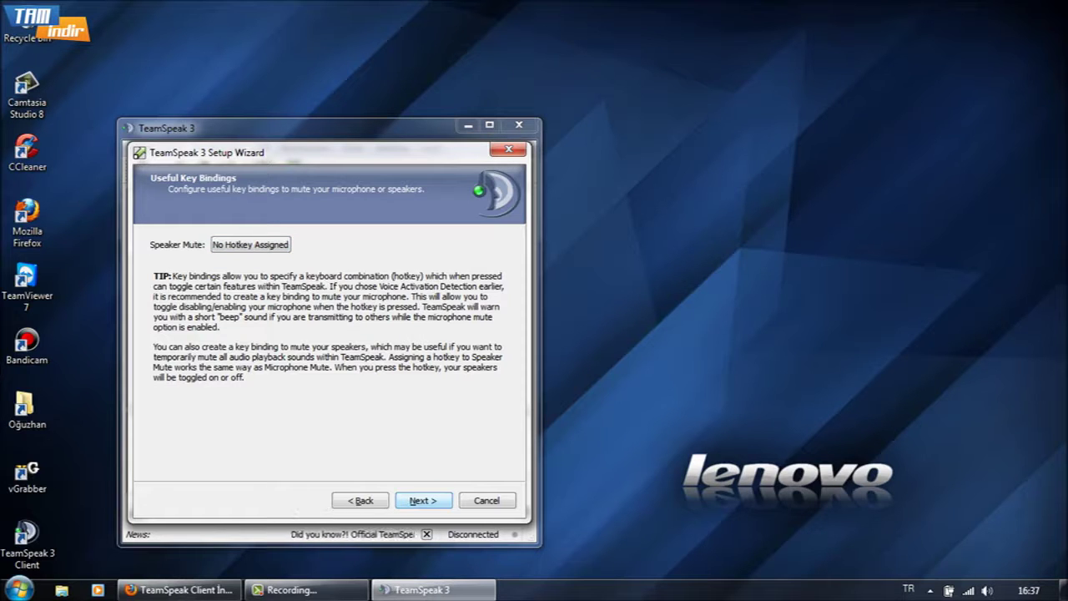
pyautogui.press('Return')
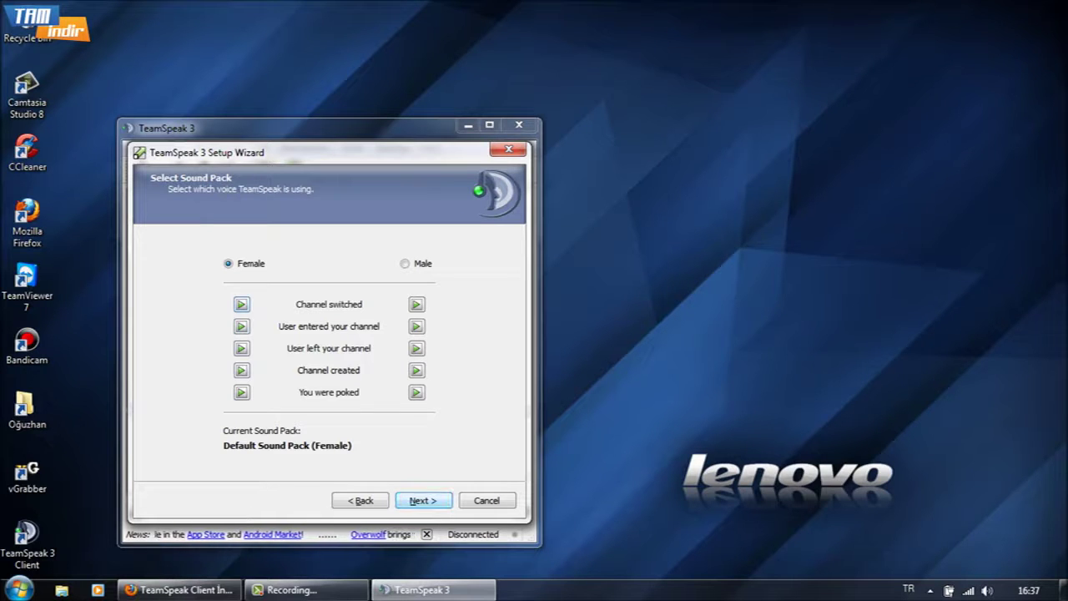
pyautogui.press('Return')
pyautogui.press('Return')
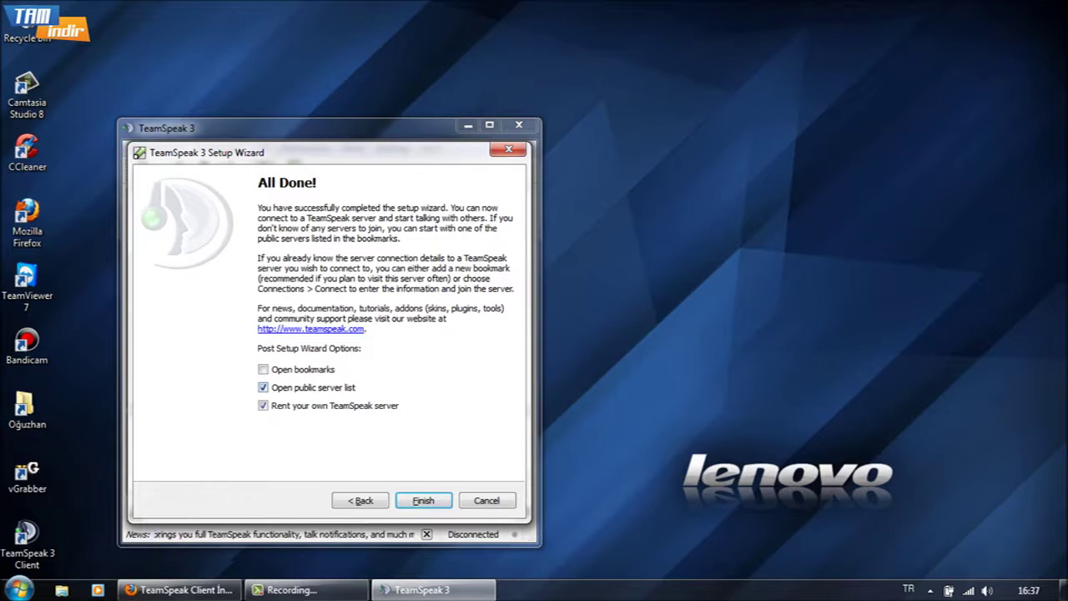
# Turn off the public server list and server rental options and finish the wizard
pyautogui.click(263, 387)
pyautogui.click(263, 406)
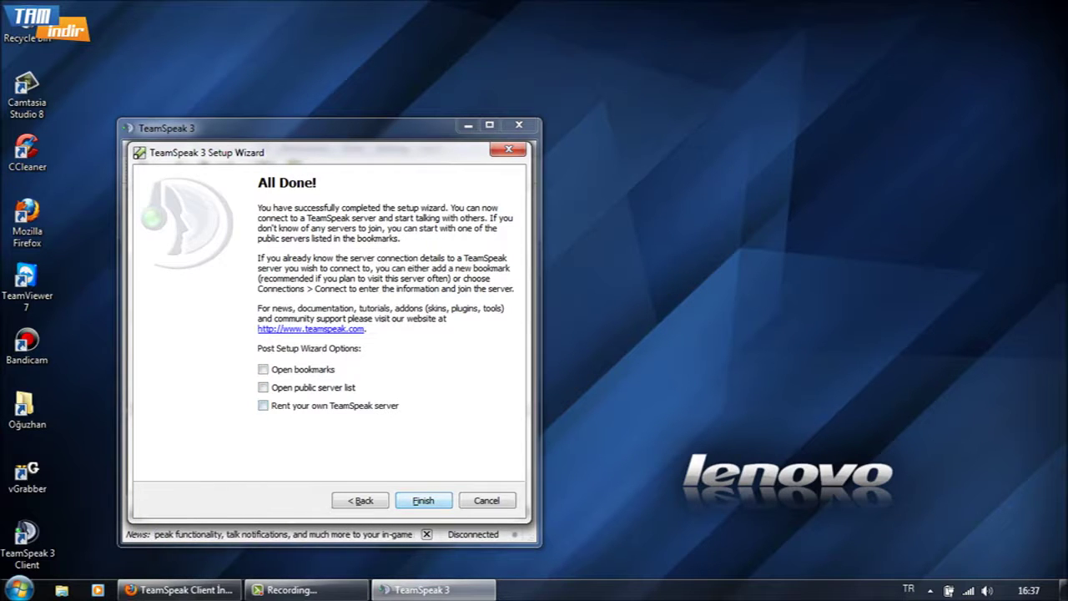
pyautogui.press('Return')
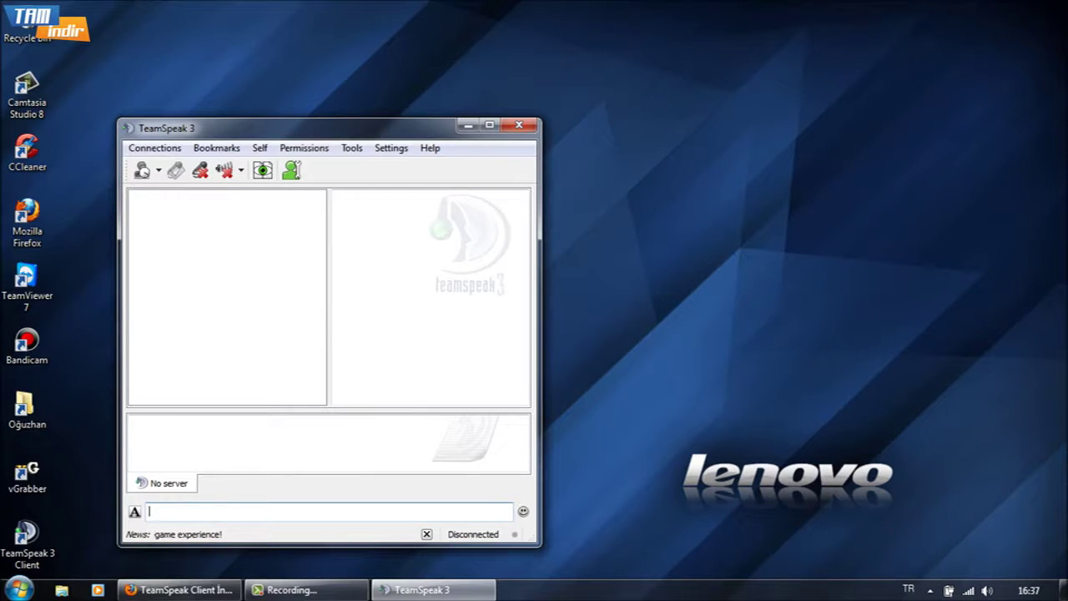
# Connect to server voice.teamspeak.com as tamindir via the Connections menu
pyautogui.press('alt')
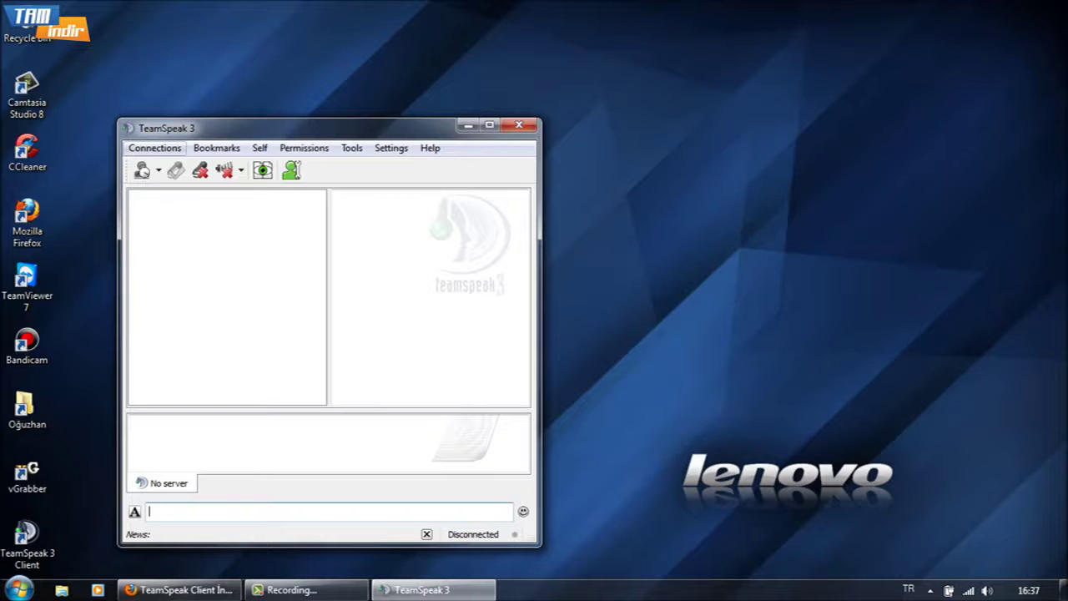
pyautogui.press('Down')
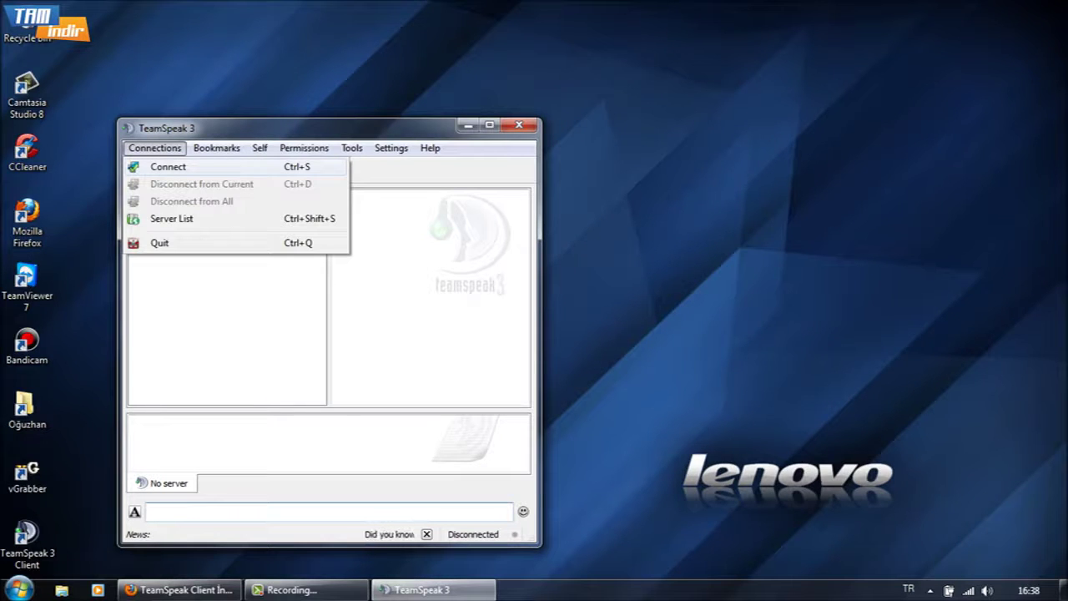
pyautogui.press('Return')
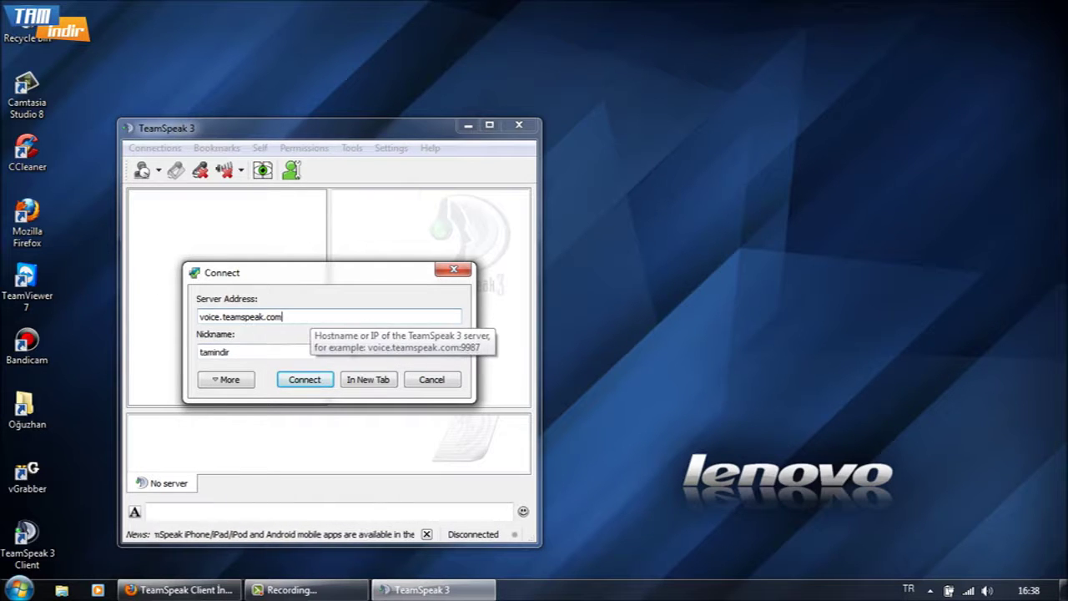
pyautogui.moveTo(282, 317); pyautogui.dragTo(198, 318)
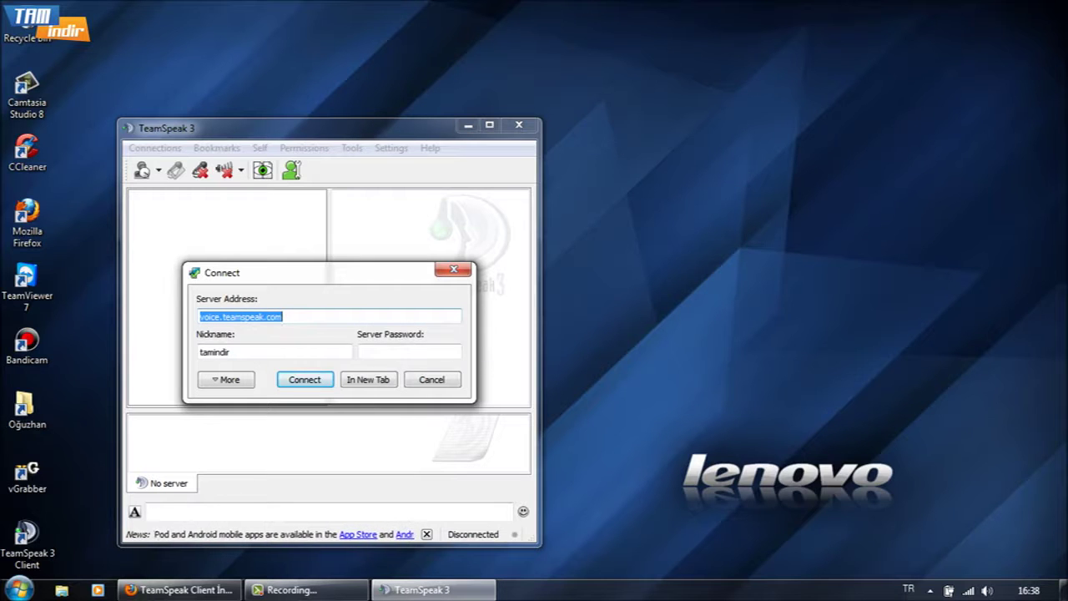
pyautogui.press('End')
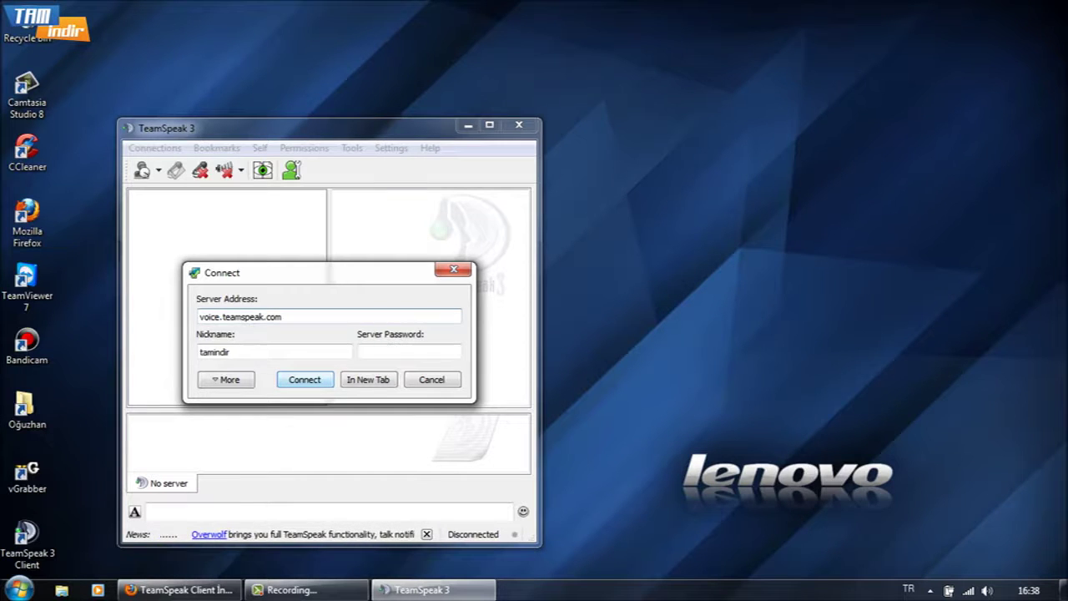
pyautogui.press('Return')
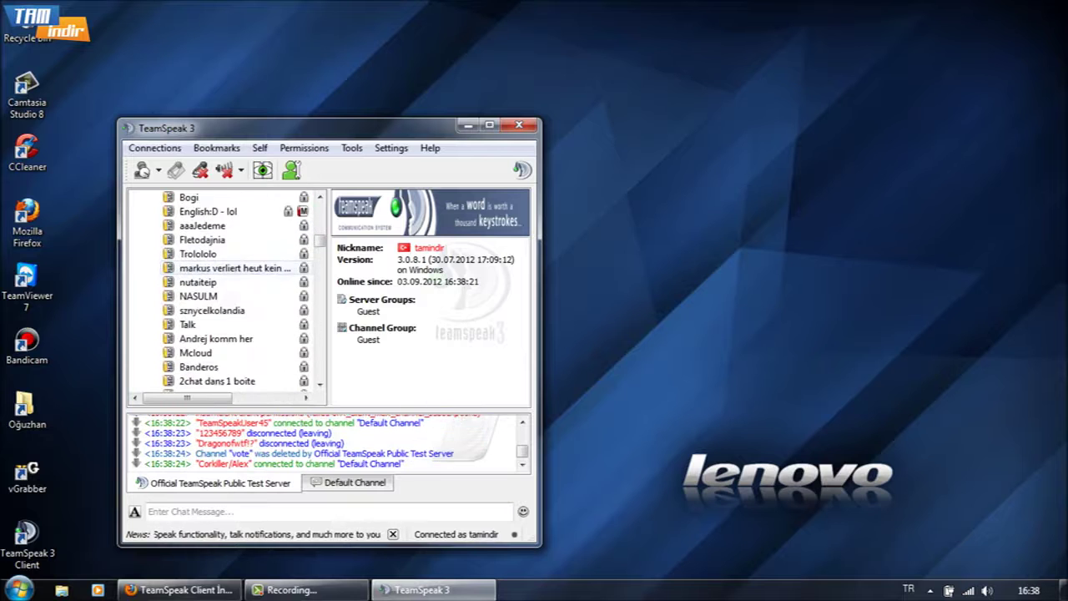
# Look at the Hallo channel's settings and close them without changes
pyautogui.click(192, 381)
pyautogui.rightClick(205, 382)
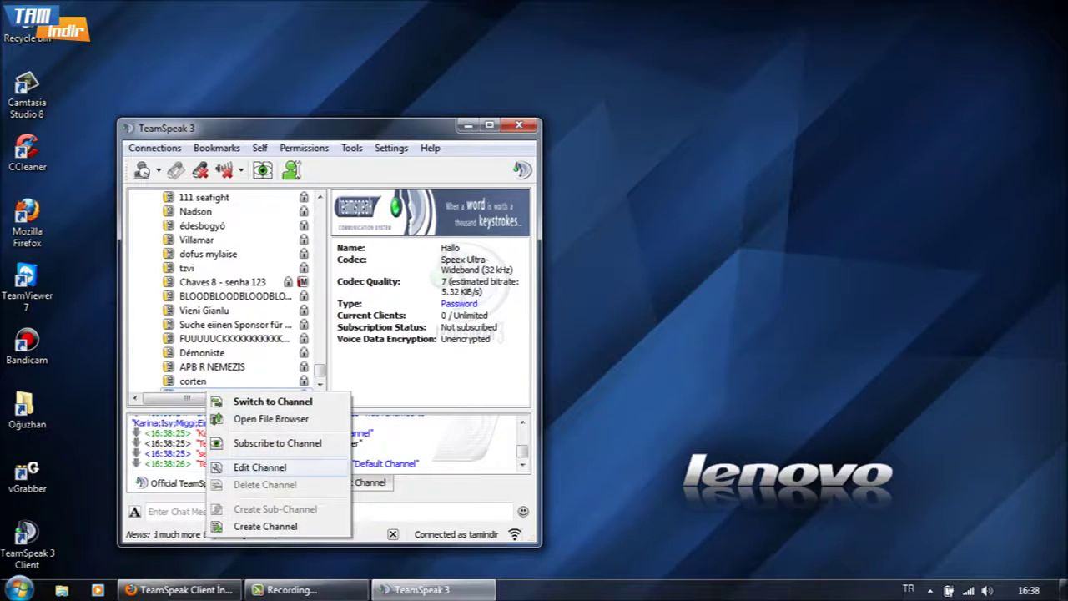
pyautogui.click(260, 467)
pyautogui.press('Escape')
# Create a channel named tamindir protected by a password, and join it
pyautogui.rightClick(209, 382)
pyautogui.click(251, 465)
pyautogui.write('tamindir')
pyautogui.press('Tab')
pyautogui.write('tamindir')
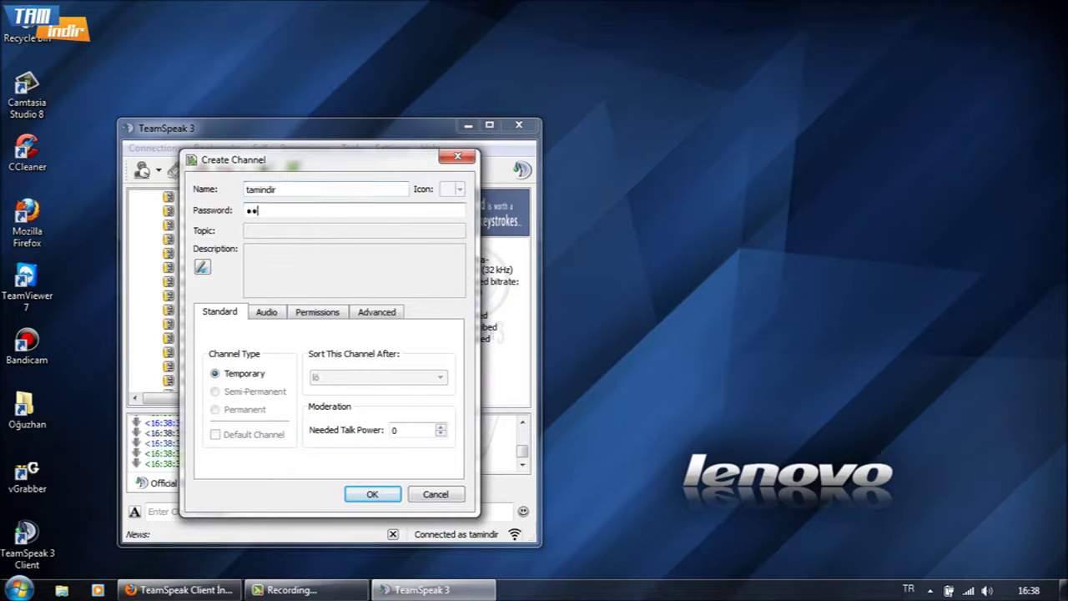
pyautogui.press('Return')
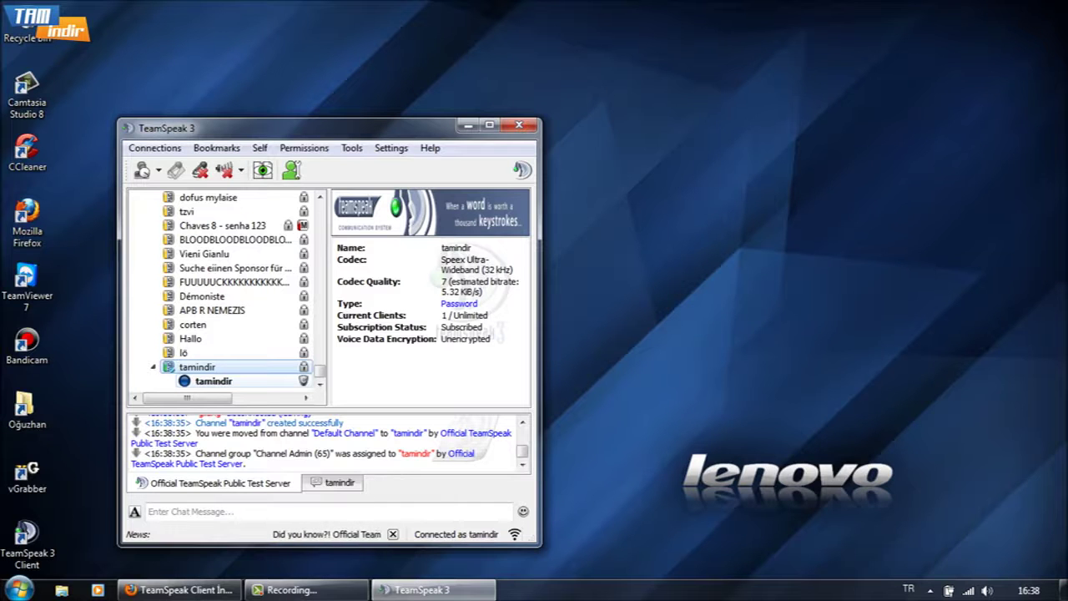
pyautogui.click(214, 380)
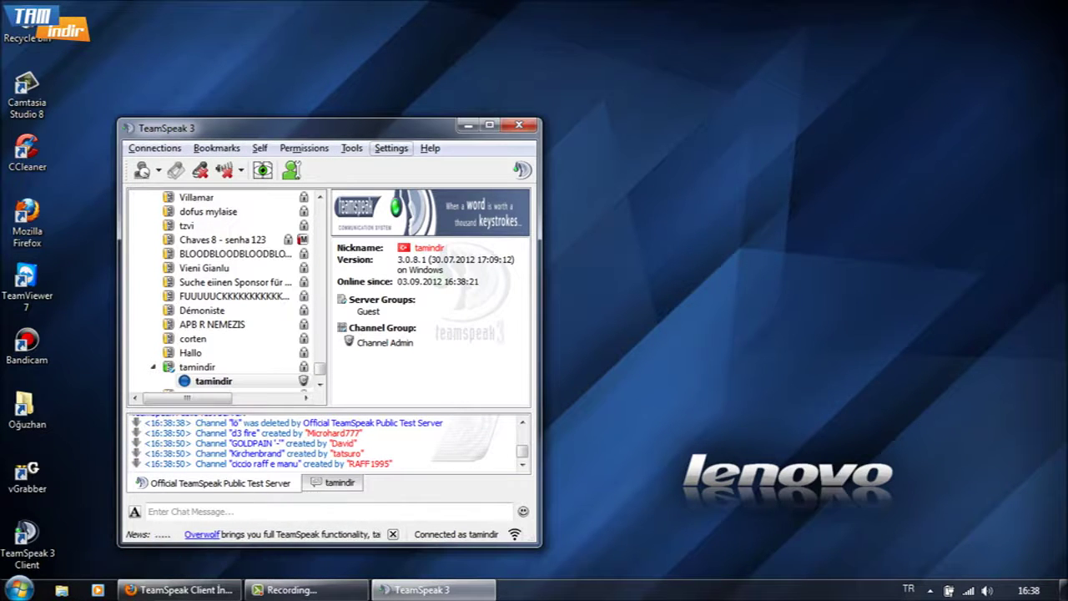
# In Options > Capture, reassign the push-to-talk hotkey from ALT to CTRL
pyautogui.click(390, 147)
pyautogui.click(414, 234)
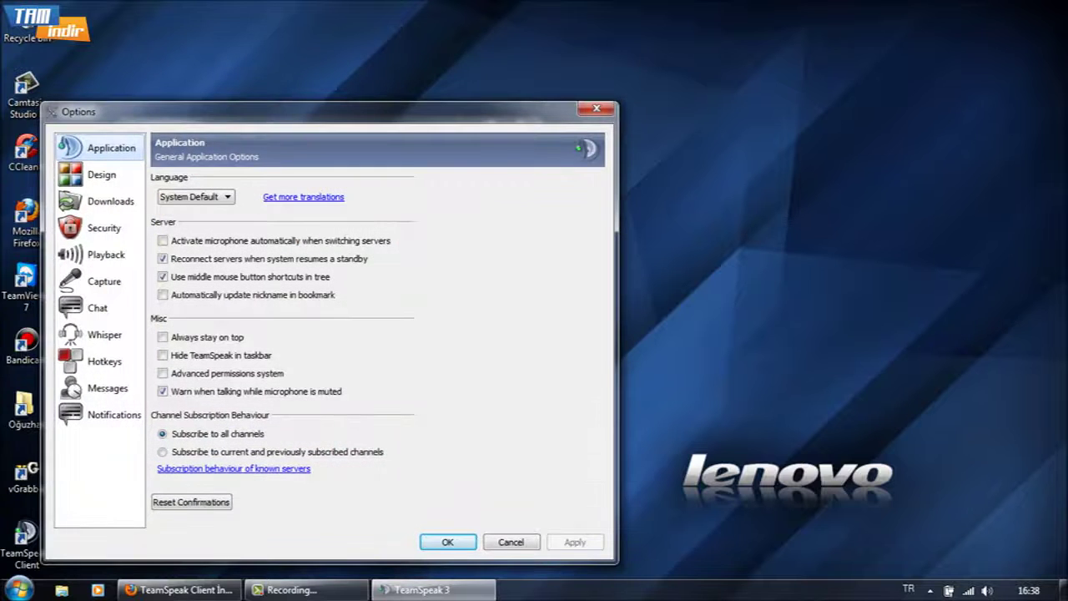
pyautogui.click(104, 281)
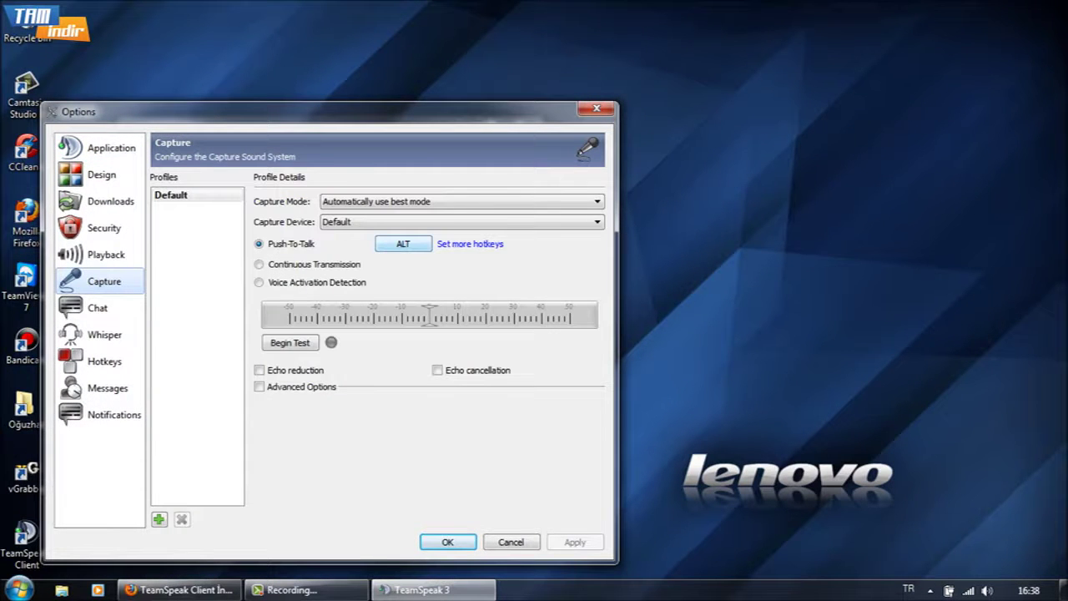
pyautogui.click(403, 243)
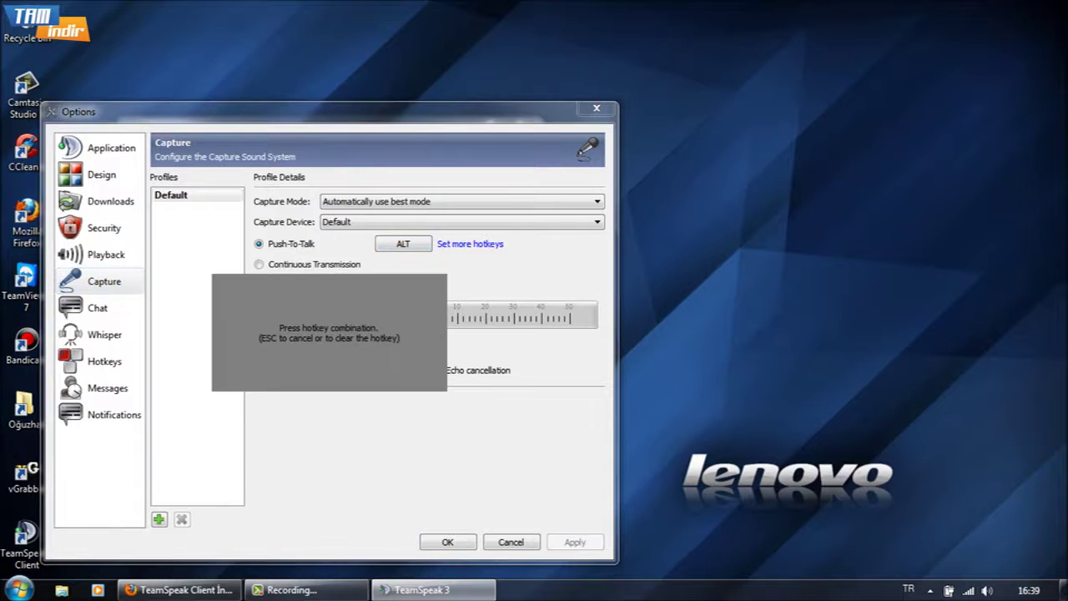
pyautogui.press('ctrl')
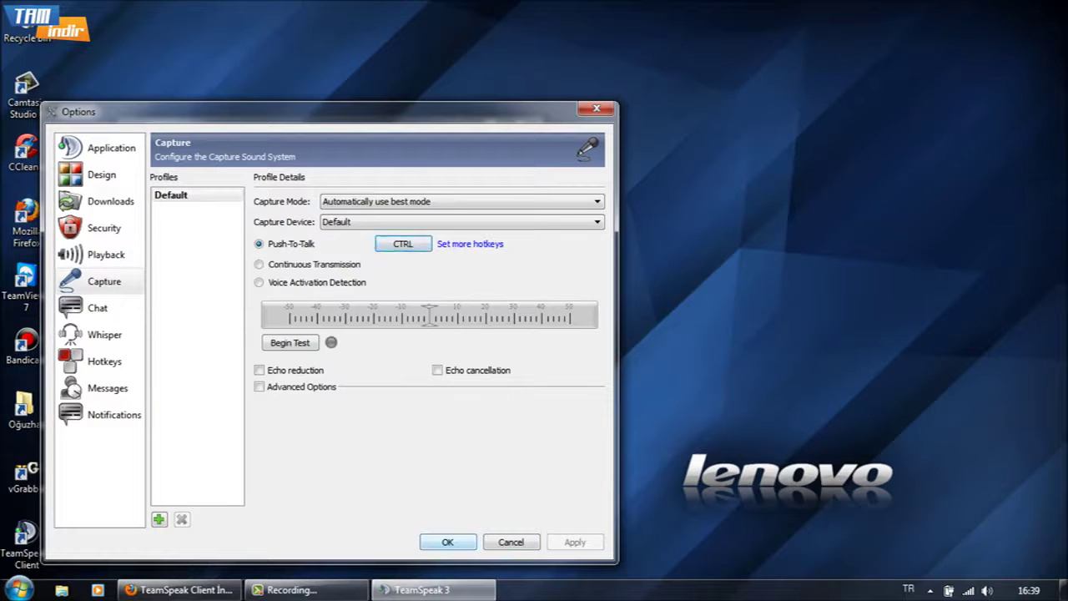
pyautogui.press('Return')
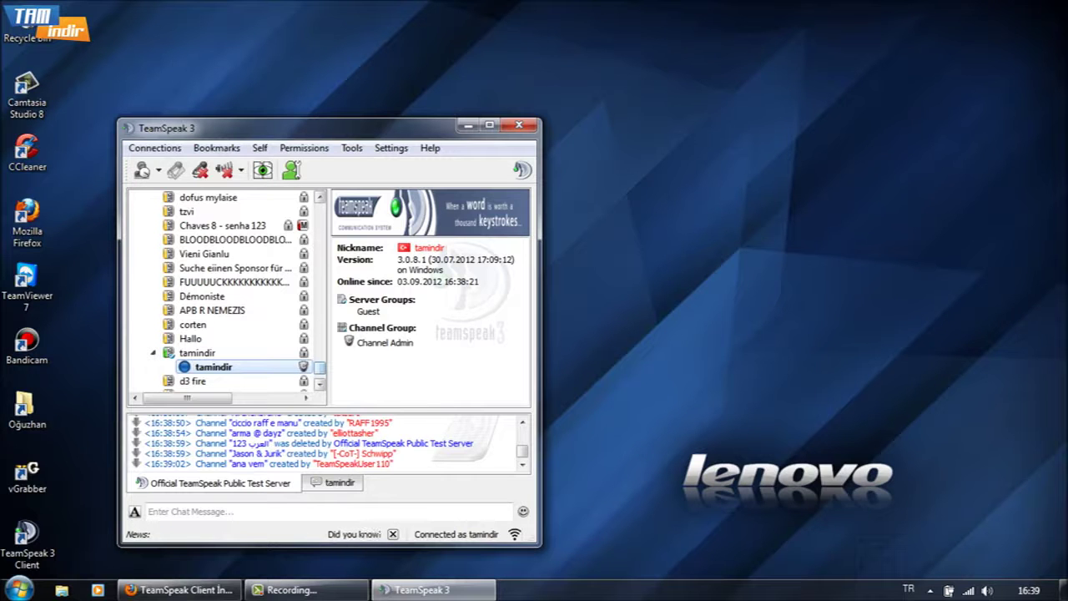
# Scroll the channel tree back up to show the server root and Default Channel
pyautogui.scroll(-2, 225, 292)
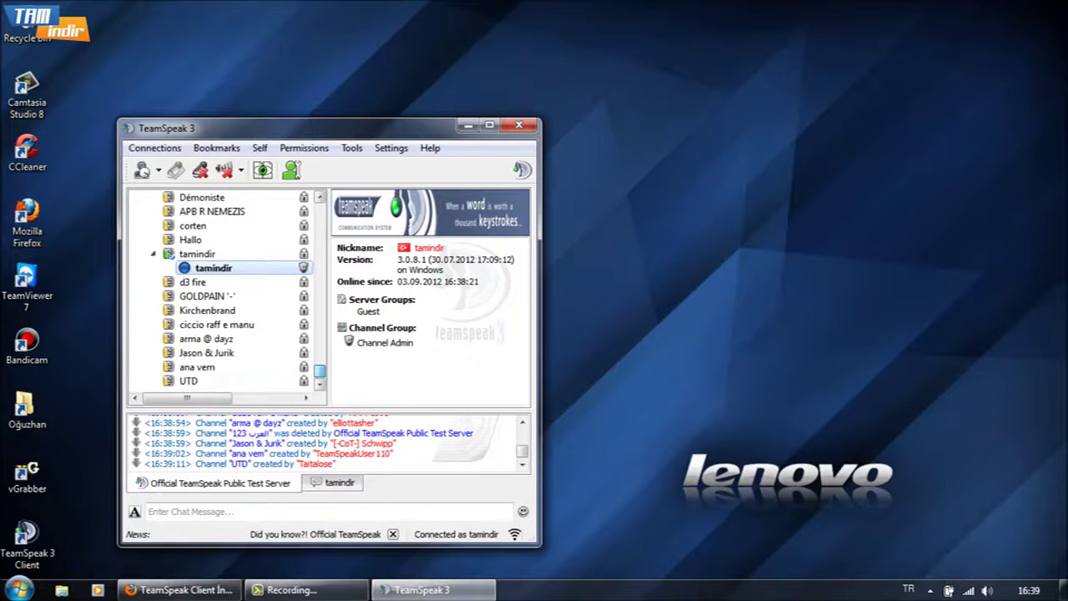
pyautogui.scroll(15, 225, 293)
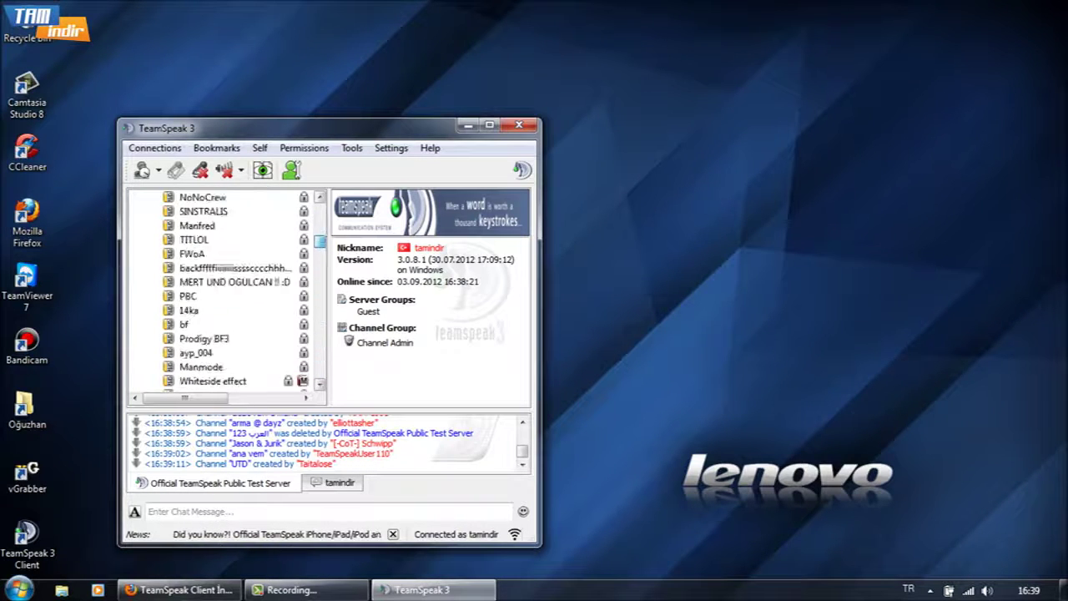
pyautogui.scroll(12, 226, 292)
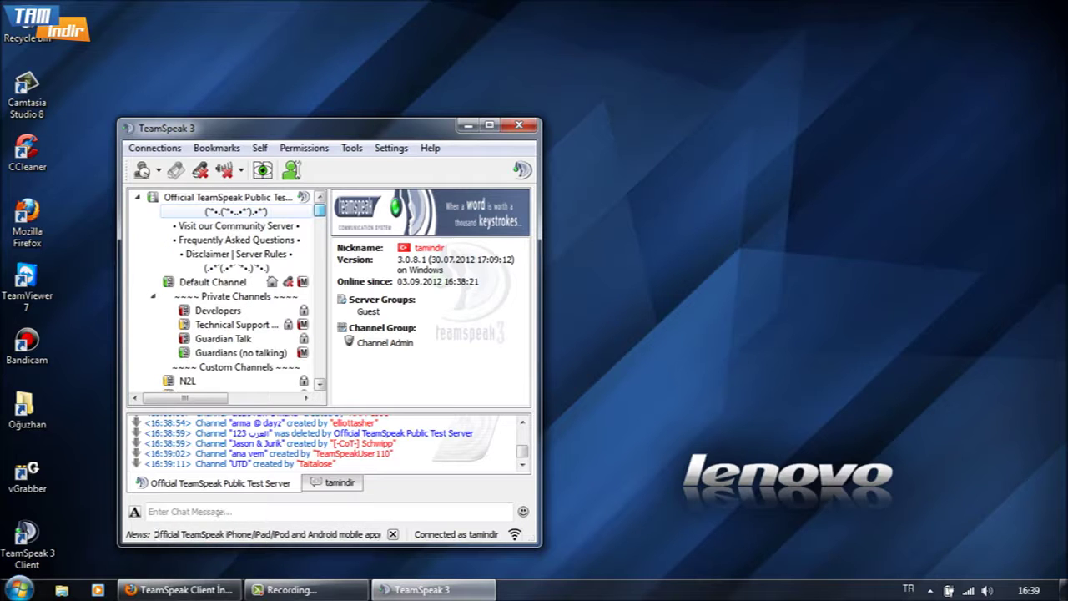